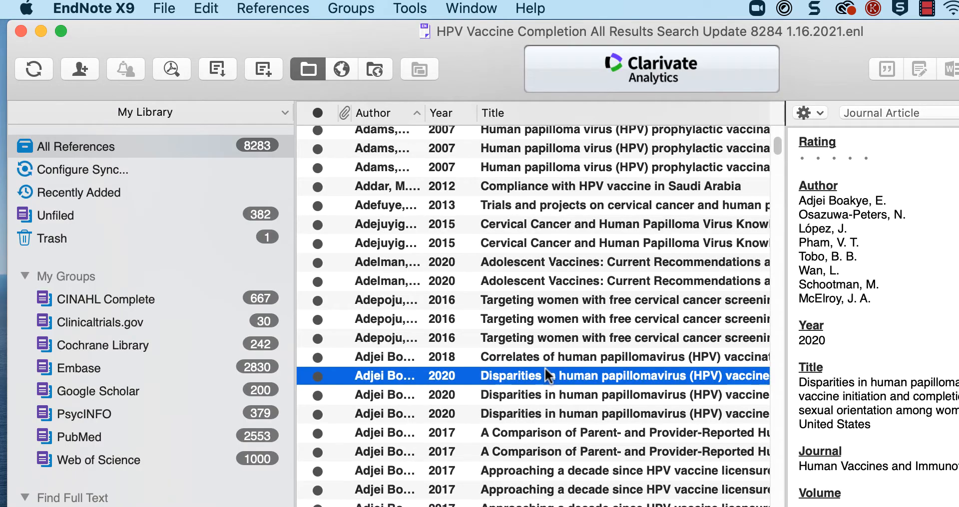
- Export all references of the 8284 search update library as an XML file with the Annotated output style
key("super+a")
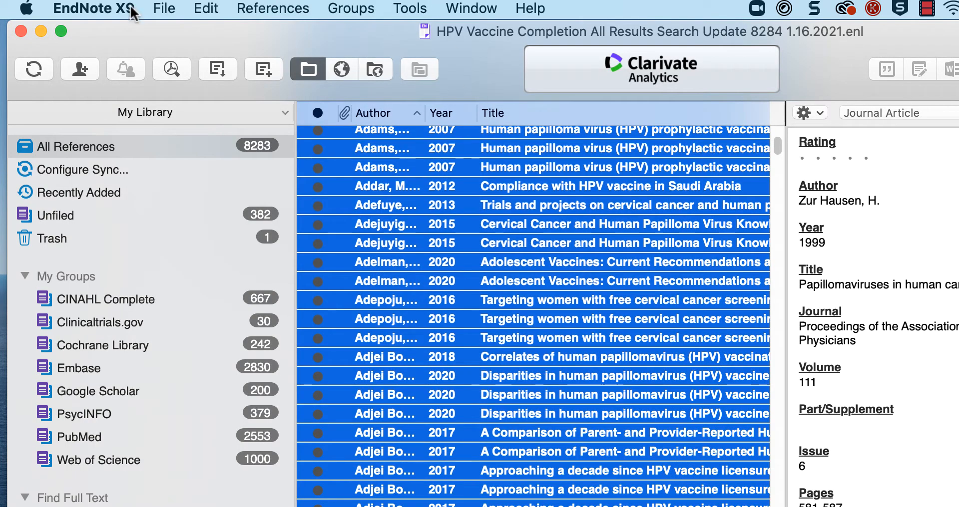
left_click(163, 9)
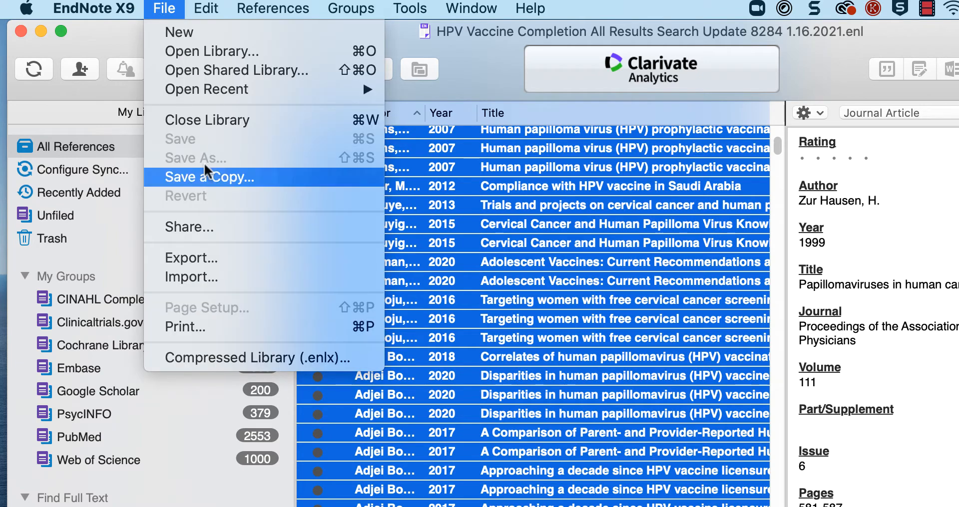
left_click(207, 254)
left_click(773, 304)
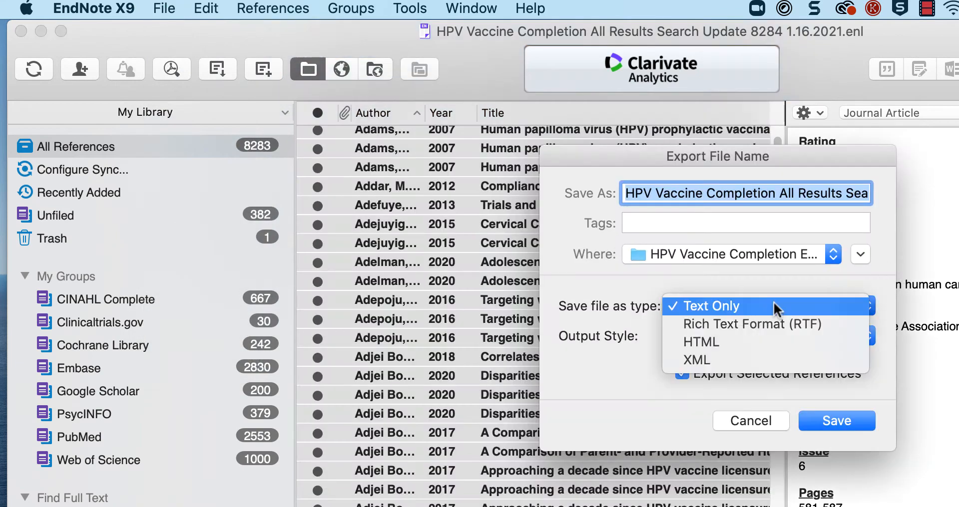
left_click(729, 359)
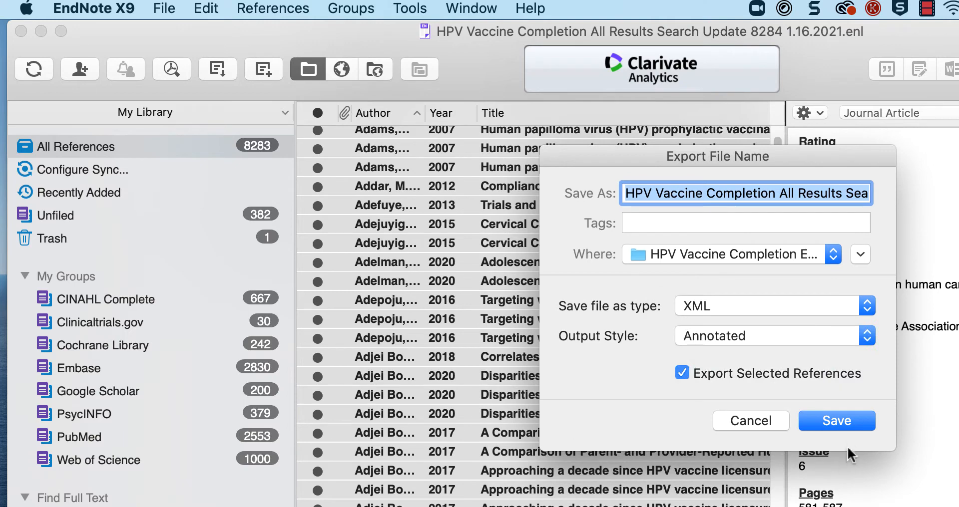
left_click(844, 423)
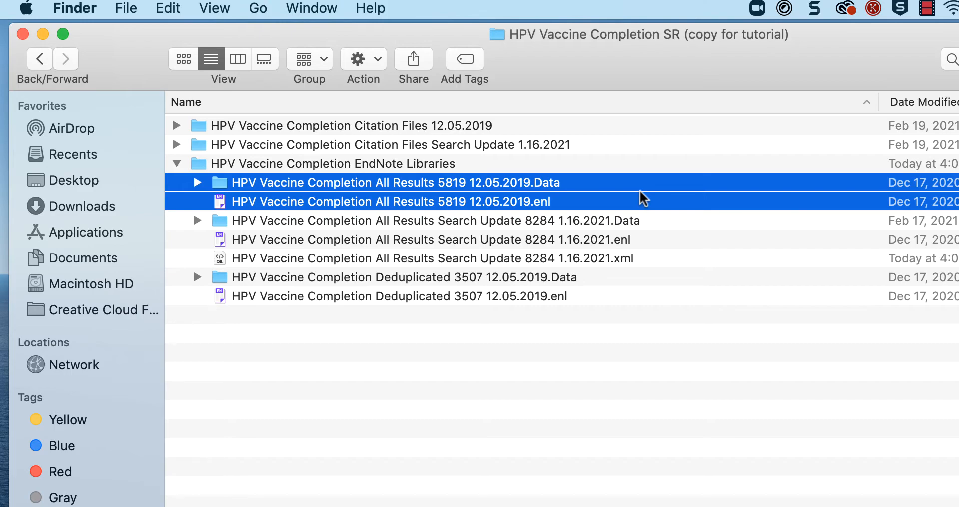
- Open the All Results 5819 12.05.2019 library and save a copy named "HPV Vaccine Completion New Results Search Update 1.16.2021"
double_click(644, 199)
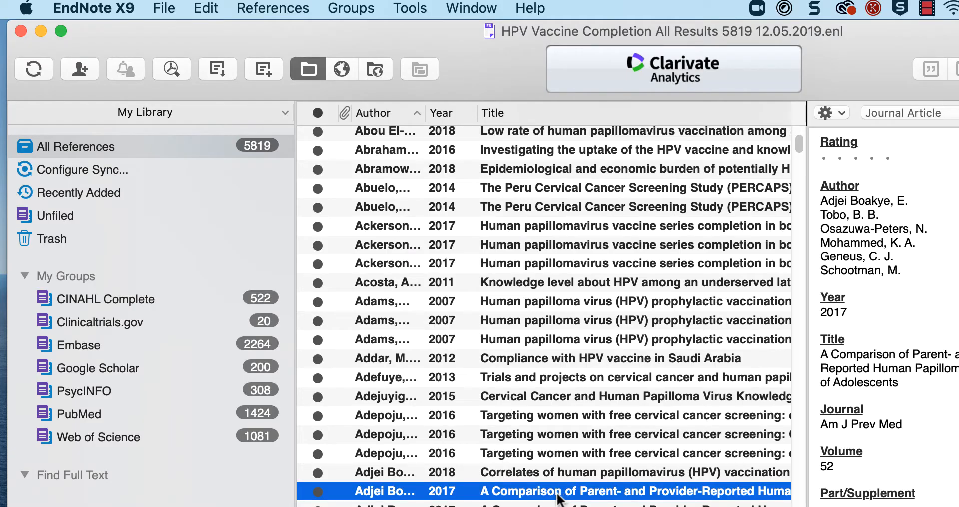
left_click(162, 9)
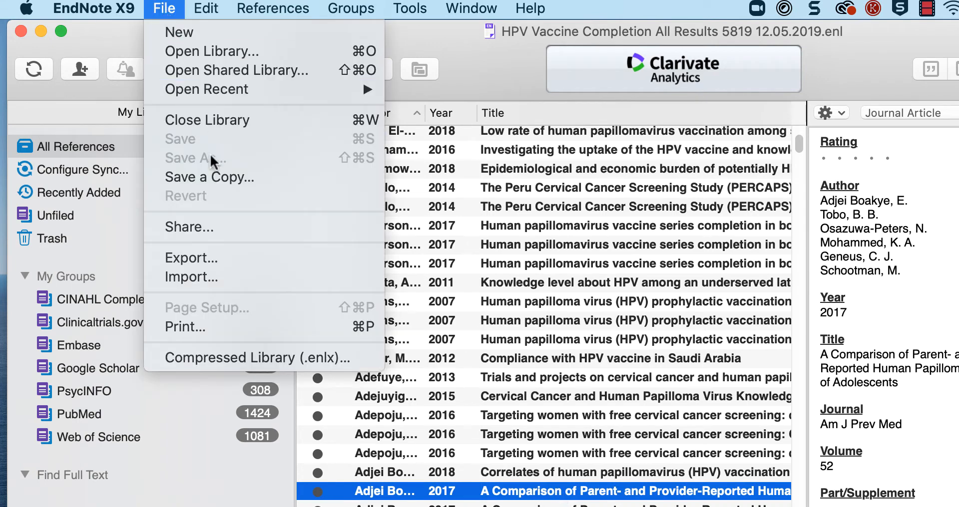
left_click(208, 175)
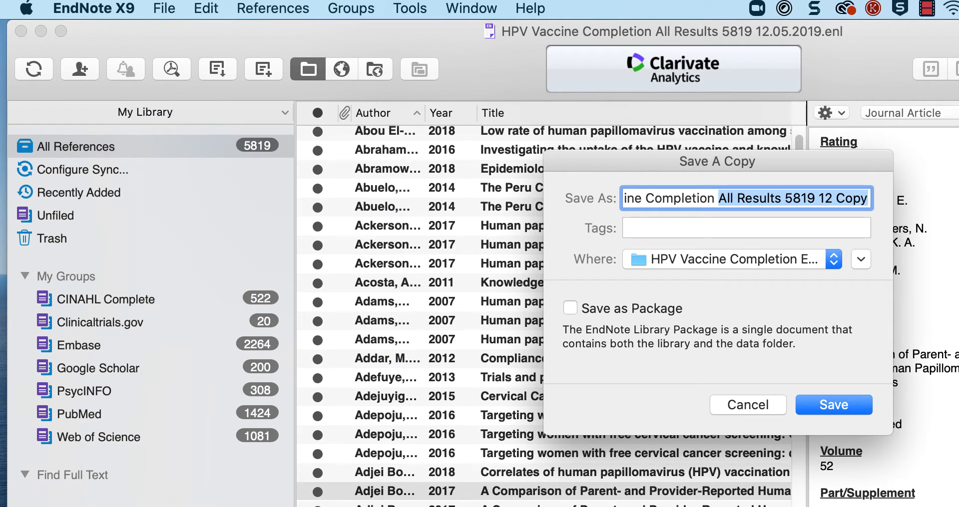
type("New Results Sear")
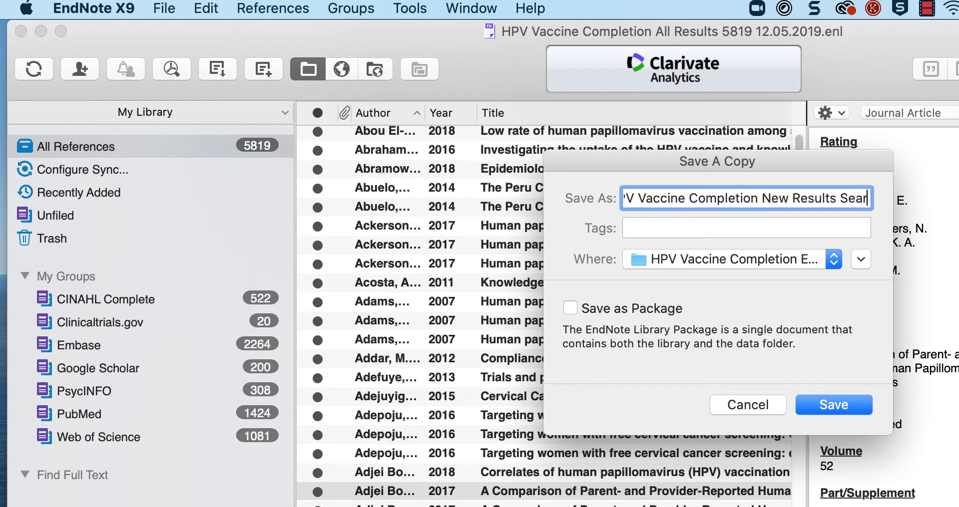
type("ch ")
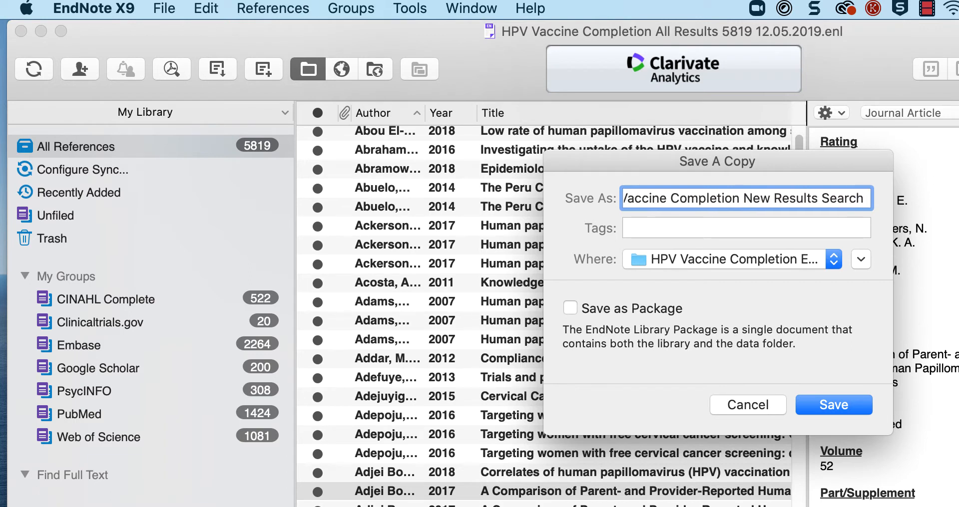
type("Update")
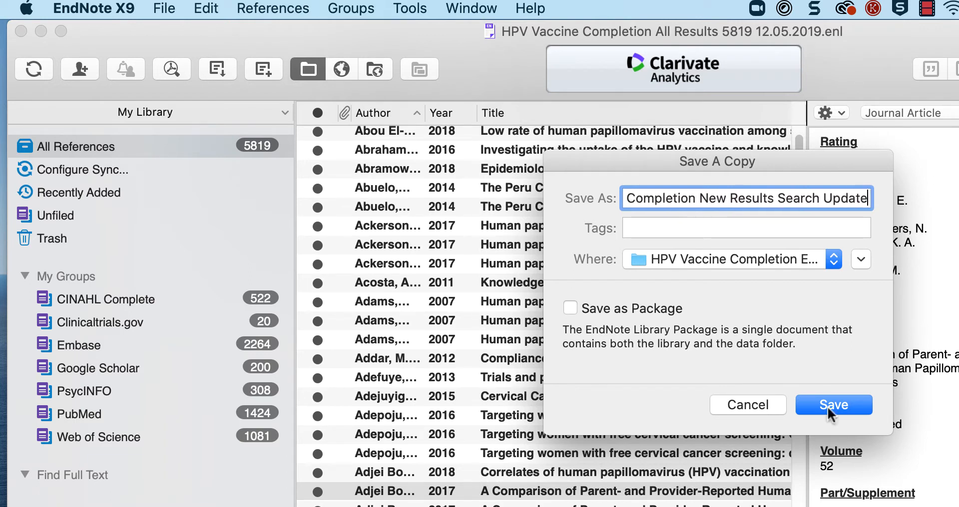
left_click(827, 406)
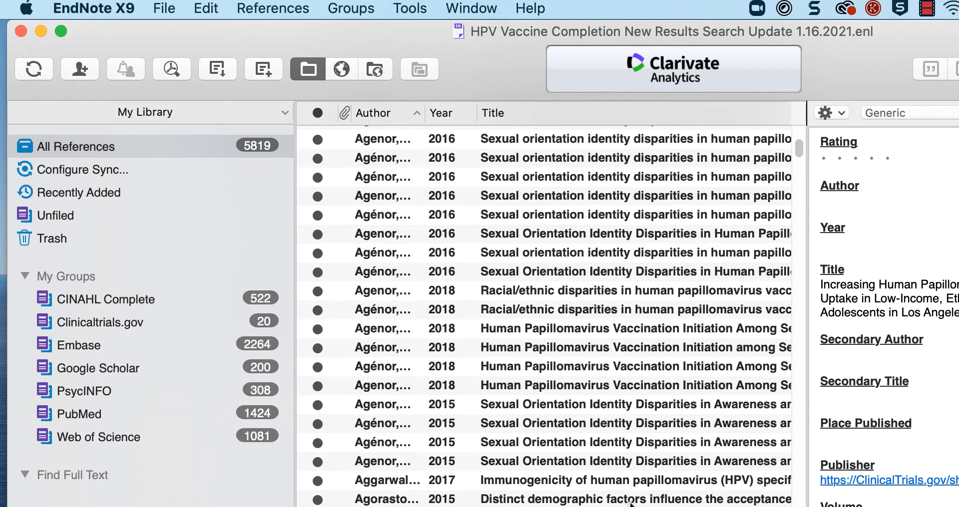
- Create a group named "New Results" under My Groups in the copied library
left_click(65, 277)
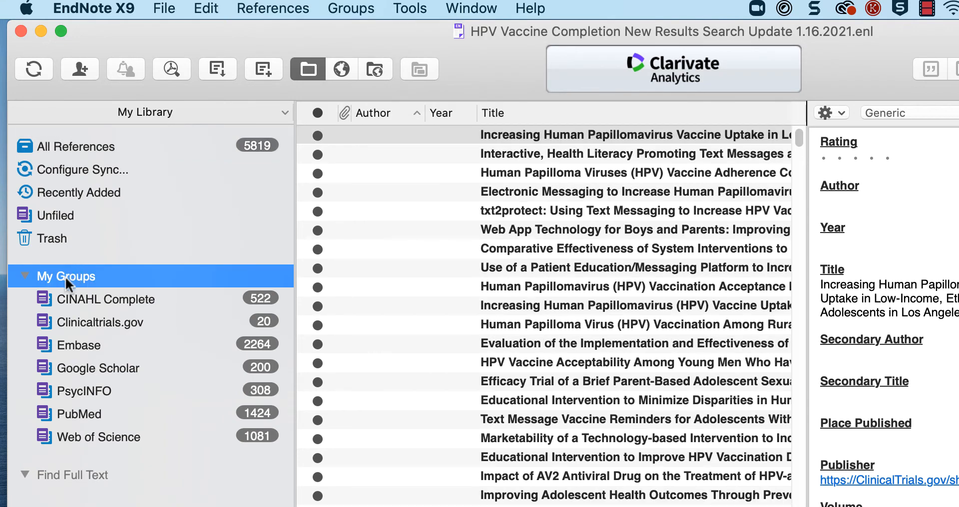
right_click(65, 277)
left_click(123, 288)
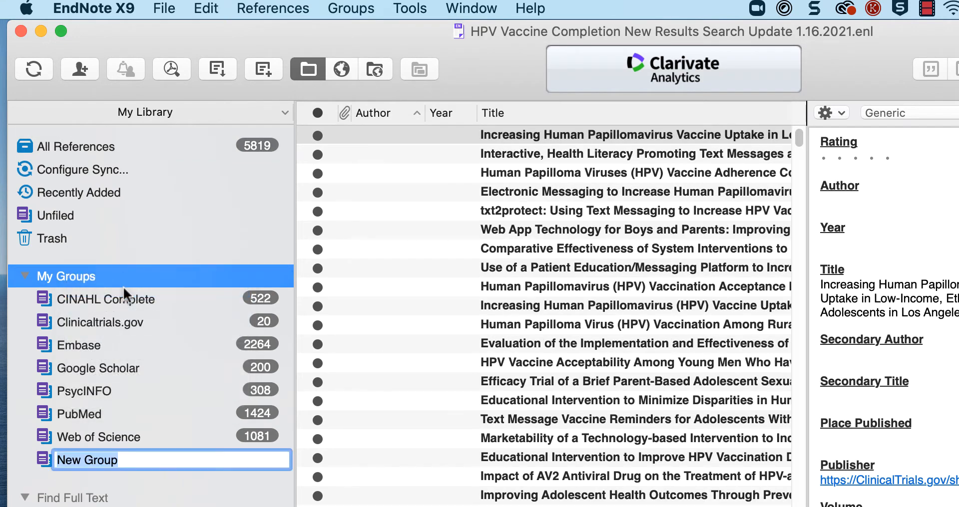
type("New Re")
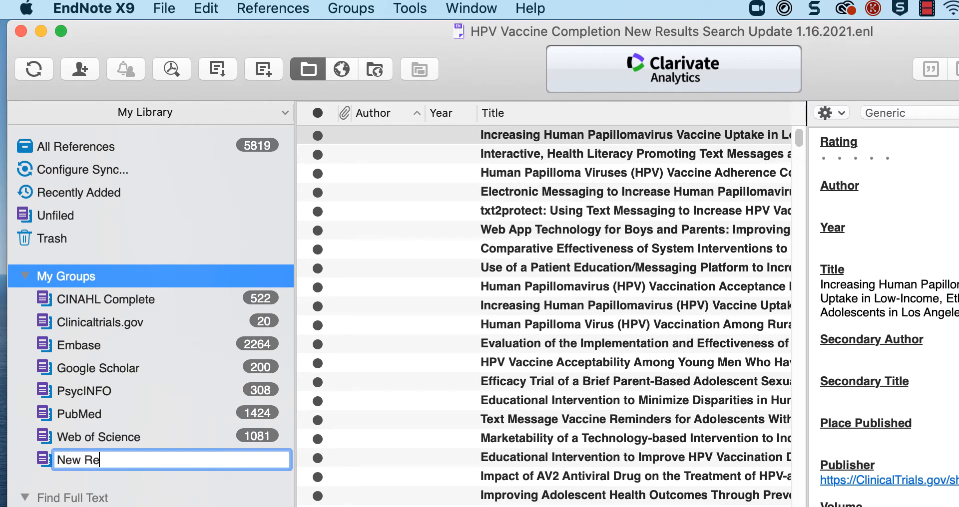
type("sults")
key("Return")
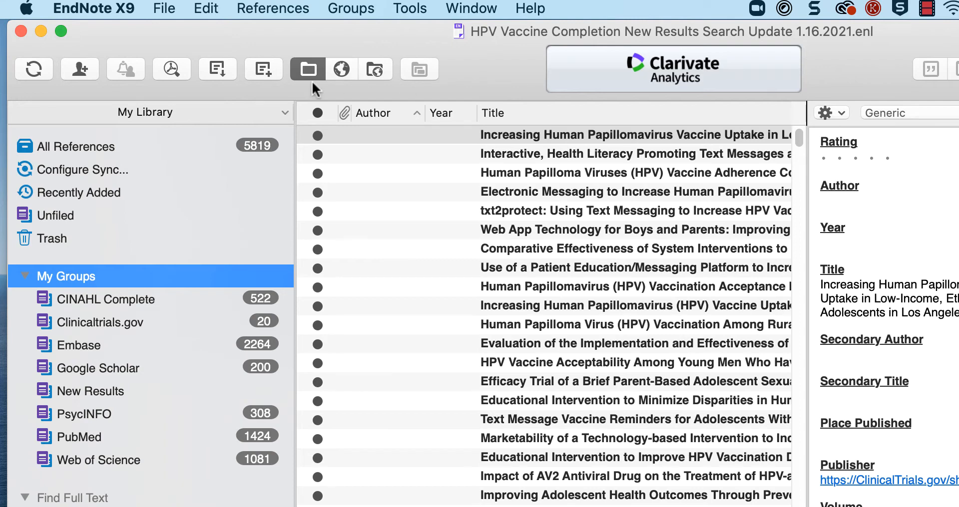
- Import the exported search update XML file as EndNote Generated XML, with Discard Duplicates and No Translation
left_click(165, 9)
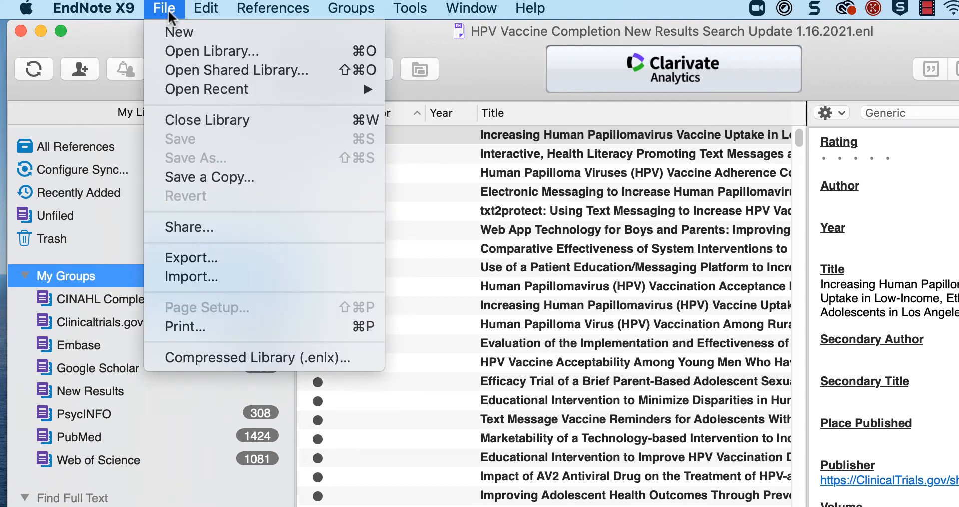
left_click(216, 282)
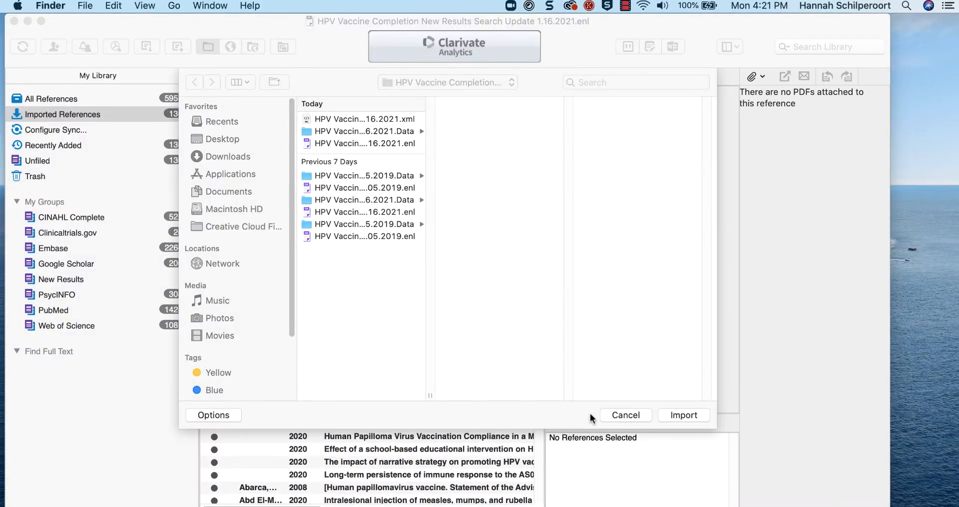
left_click(213, 414)
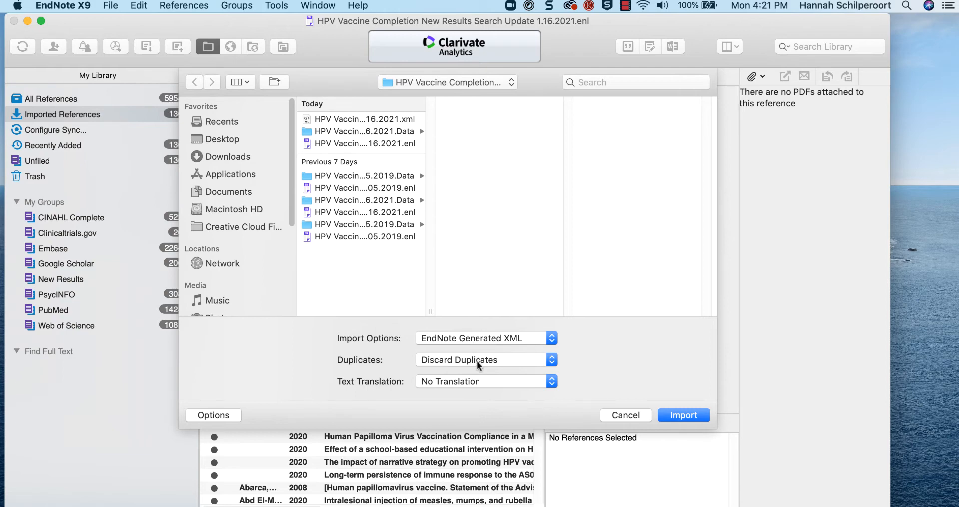
left_click(691, 416)
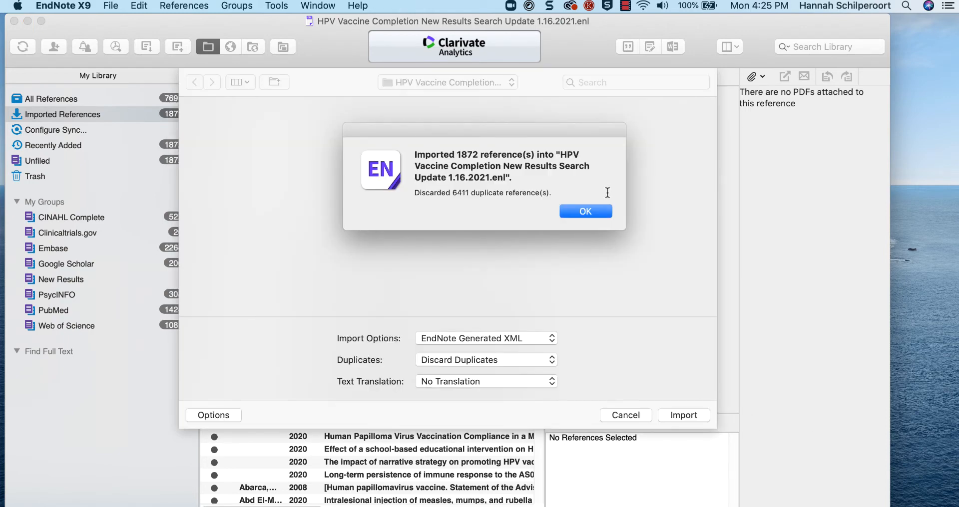
left_click(587, 211)
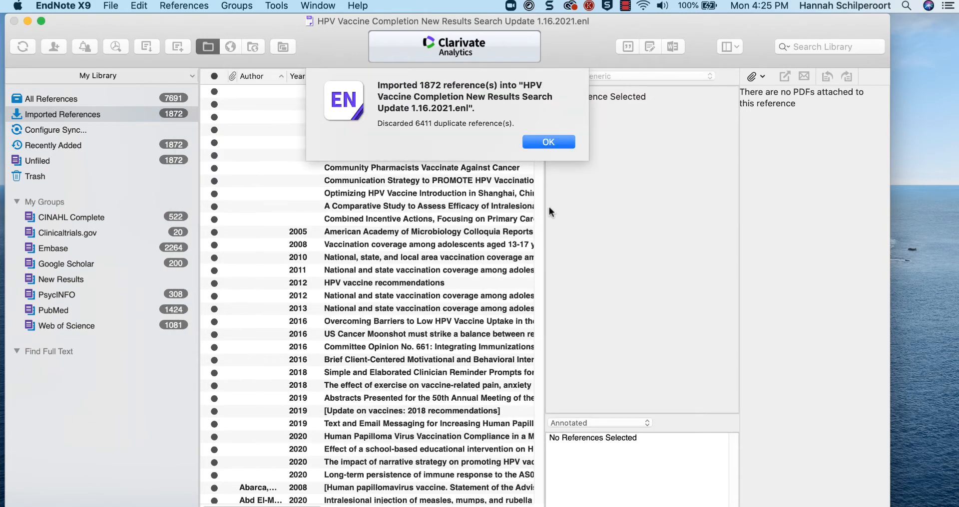
left_click(546, 145)
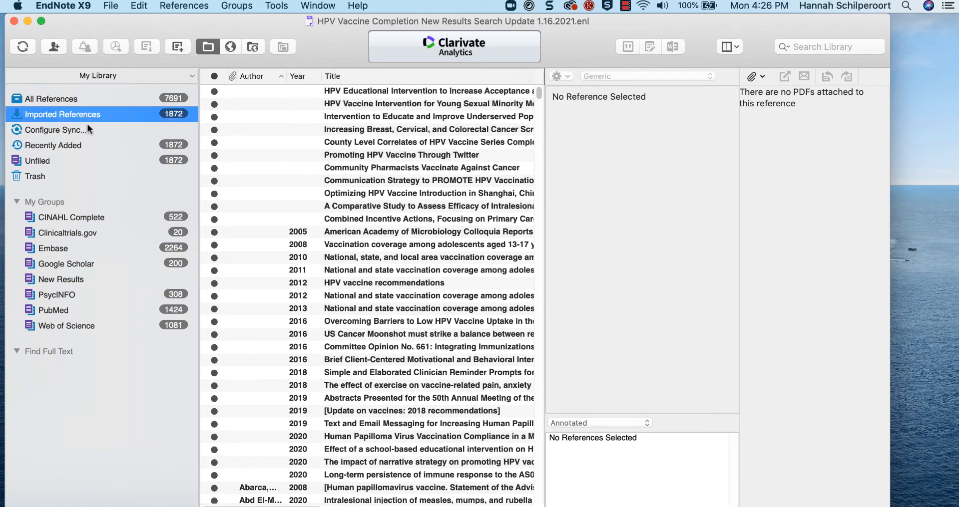
- Add all of the imported references to the New Results group
left_click(398, 170)
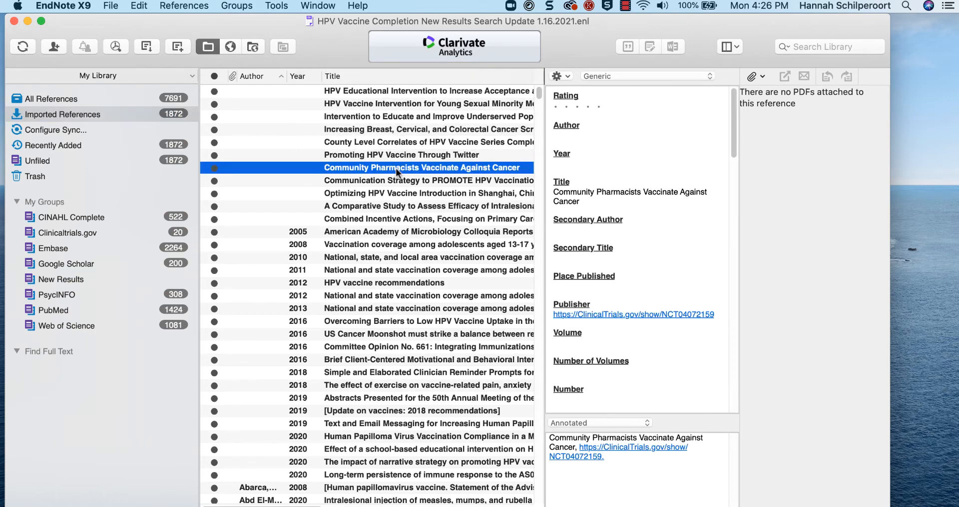
key("super+a")
left_click_drag(395, 167, 71, 276)
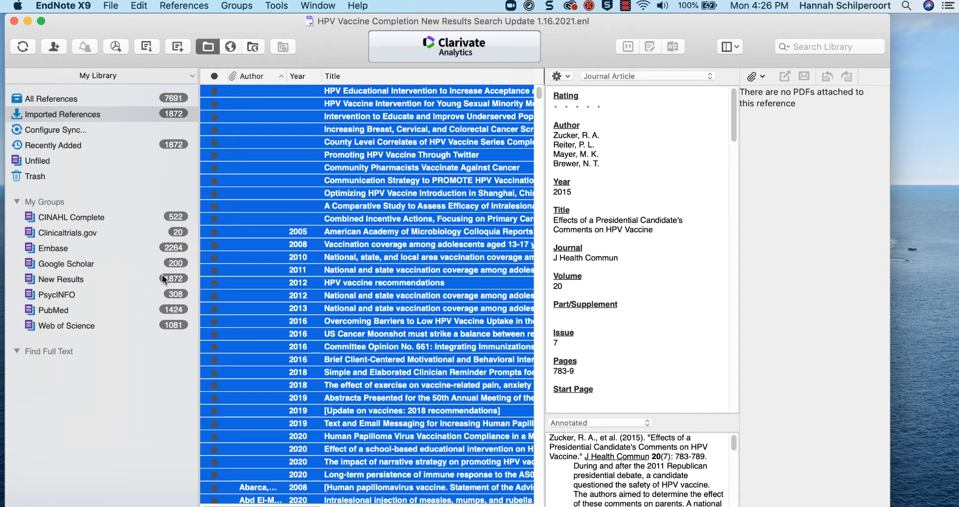
- Delete the old database groups, starting with CINAHL Complete, and keep only the New Results group
left_click(73, 215)
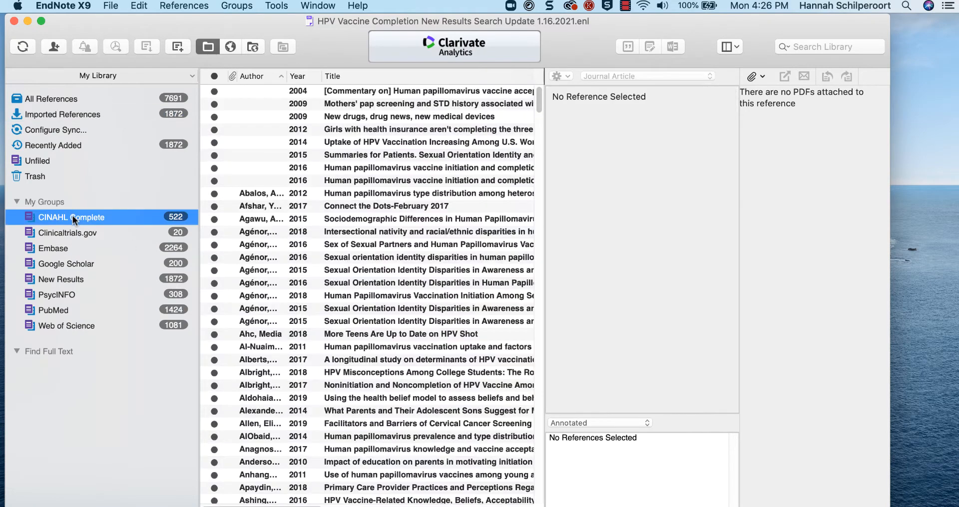
right_click(73, 215)
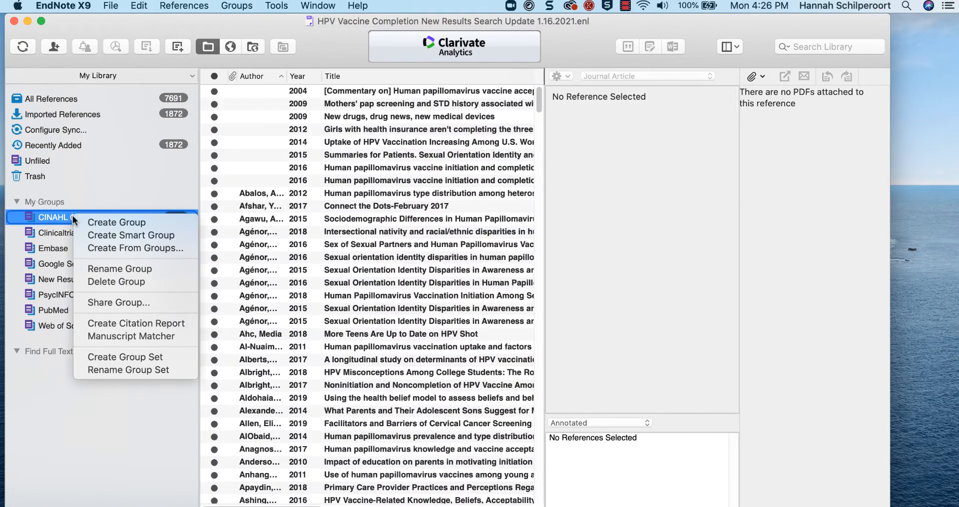
left_click(119, 282)
left_click(582, 147)
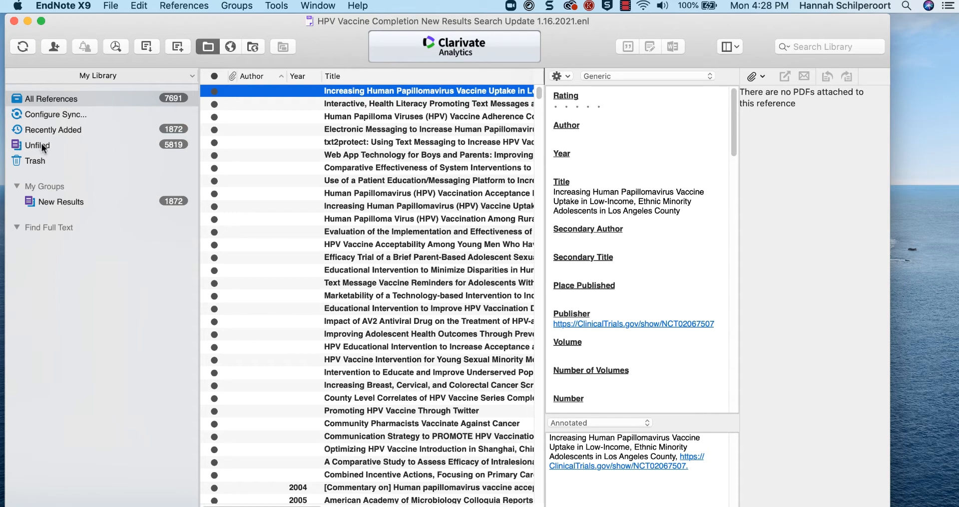
- Move all references in Unfiled to the Trash
left_click(101, 146)
left_click(102, 145)
left_click(350, 232)
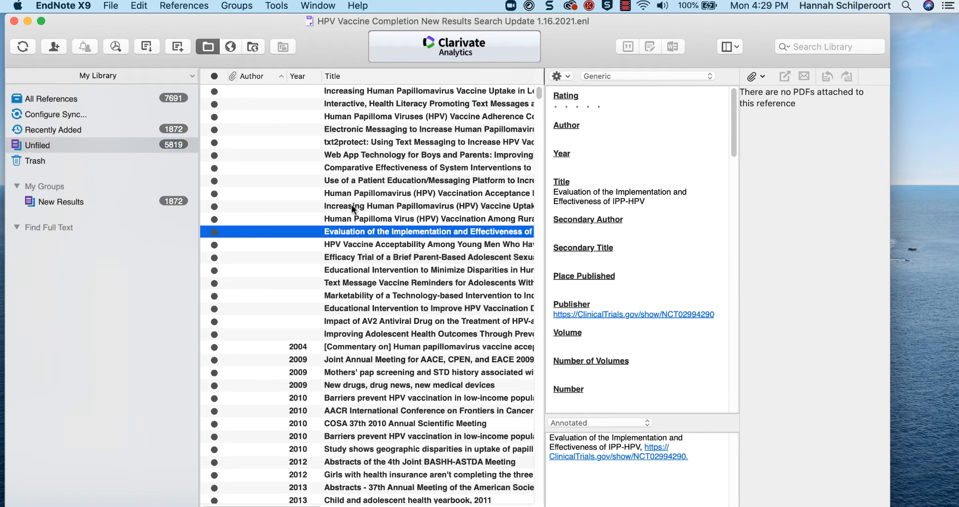
key("super+a")
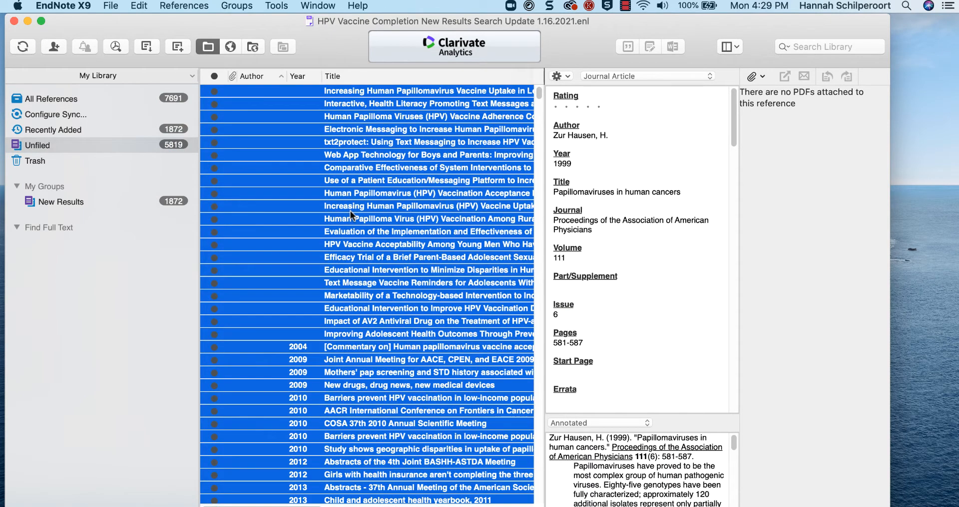
key("super+BackSpace")
left_click(42, 148)
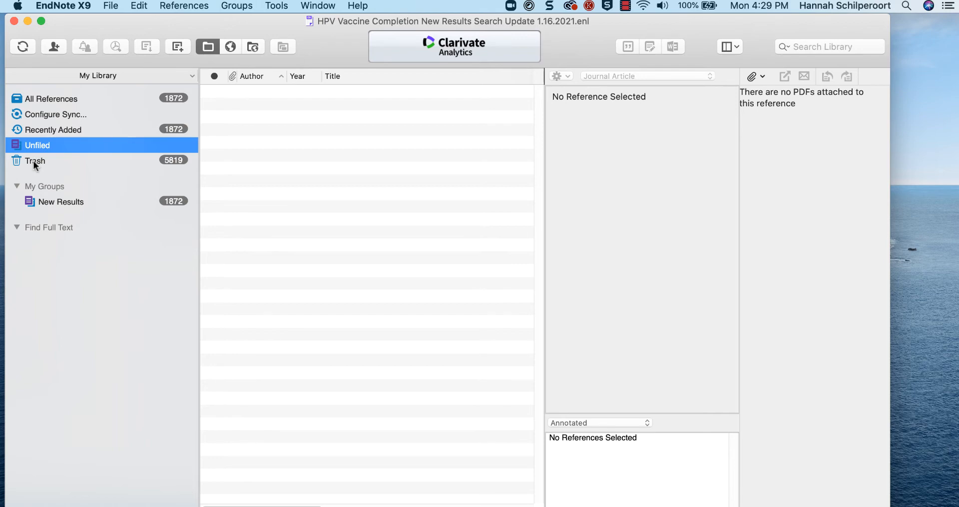
- Permanently delete all references in the Trash
left_click(34, 161)
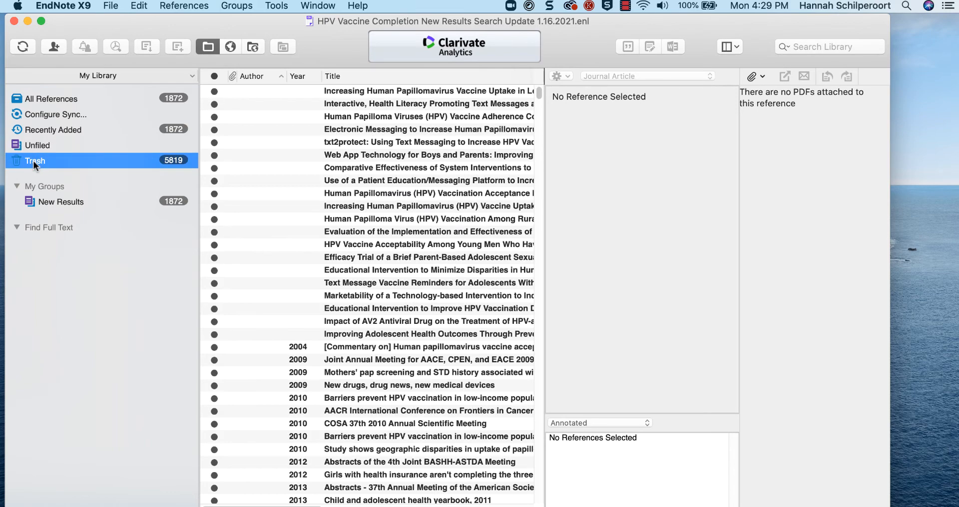
left_click(344, 243)
key("super+a")
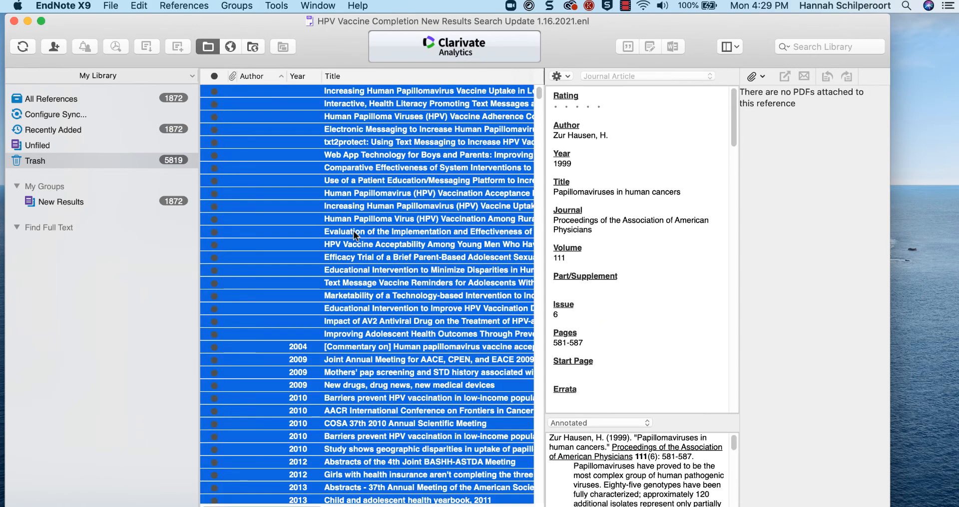
key("super+BackSpace")
left_click(548, 133)
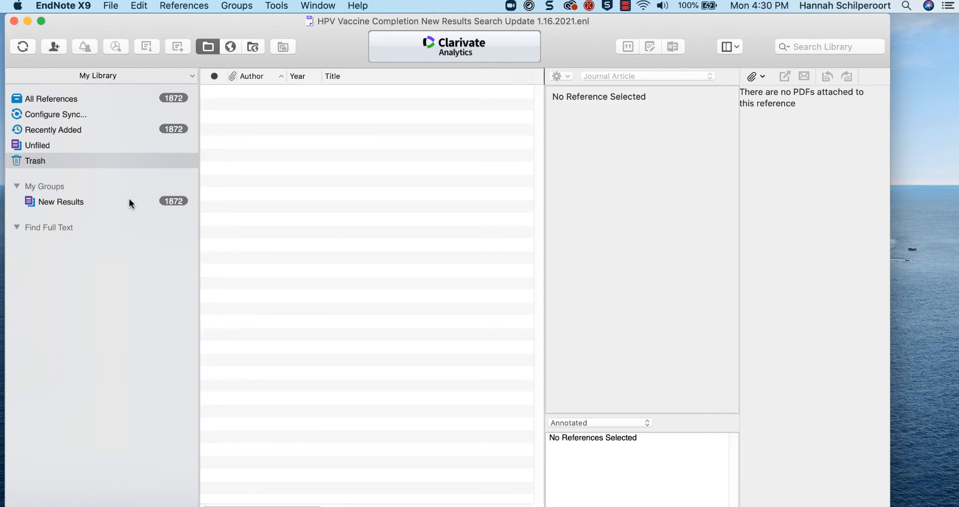
- Review the list of references in the New Results group
left_click(64, 202)
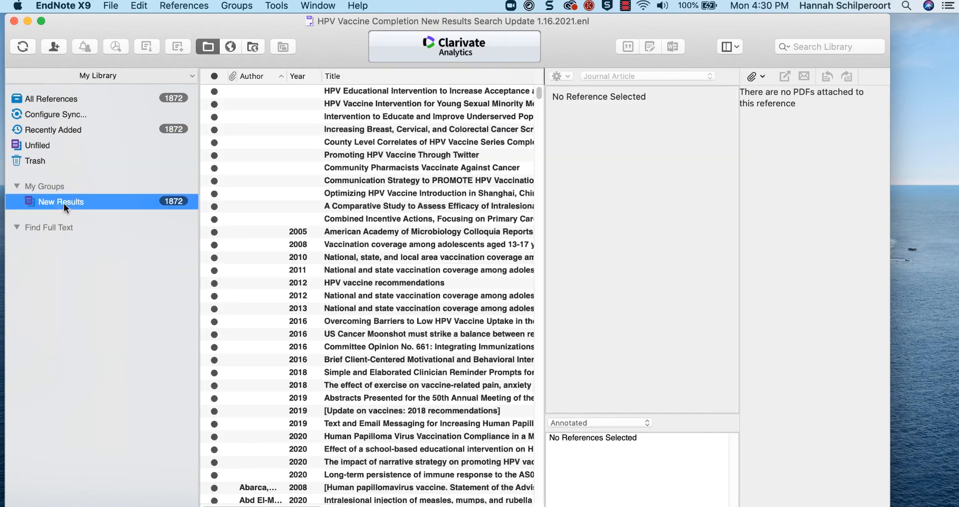
scroll(421, 219, "down", 10)
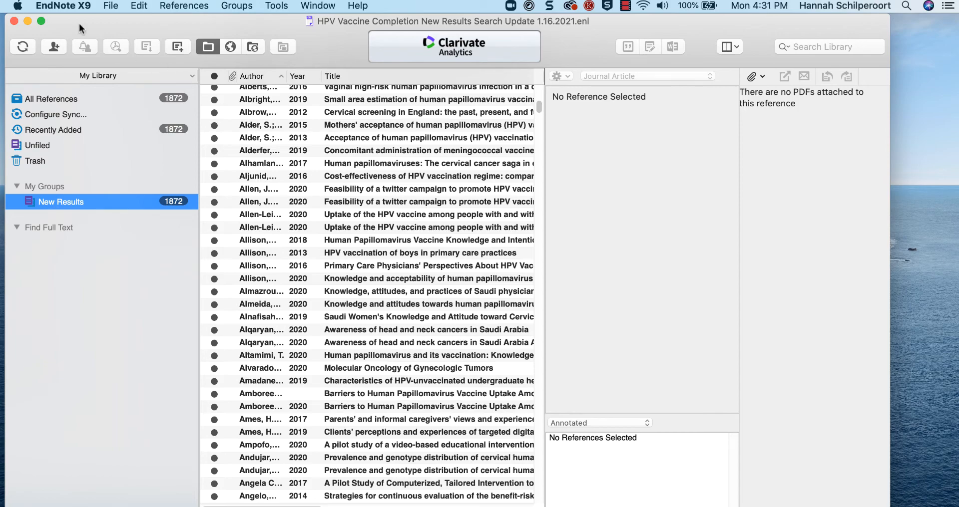
- Save a copy of the library as "HPV Vaccine Completion Deduplicated New Results Search Update" in the same folder
left_click(107, 7)
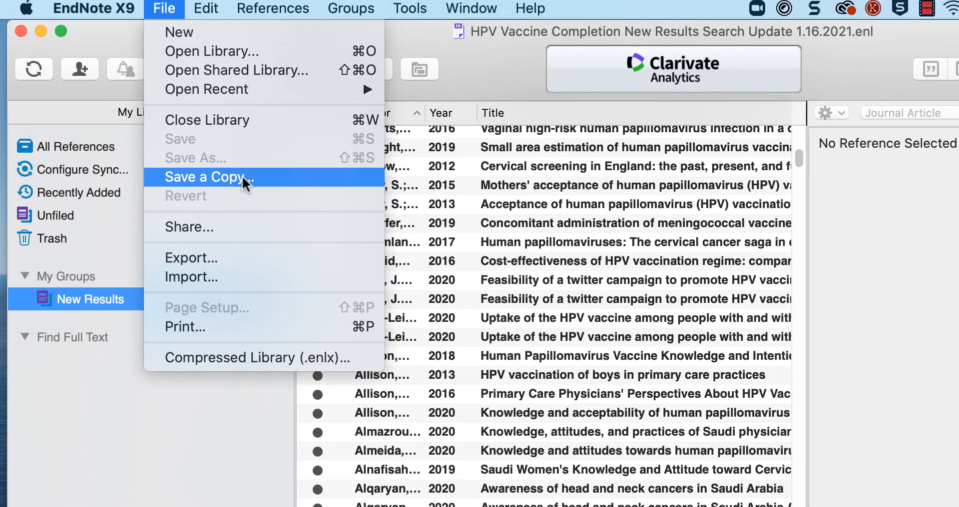
left_click(168, 123)
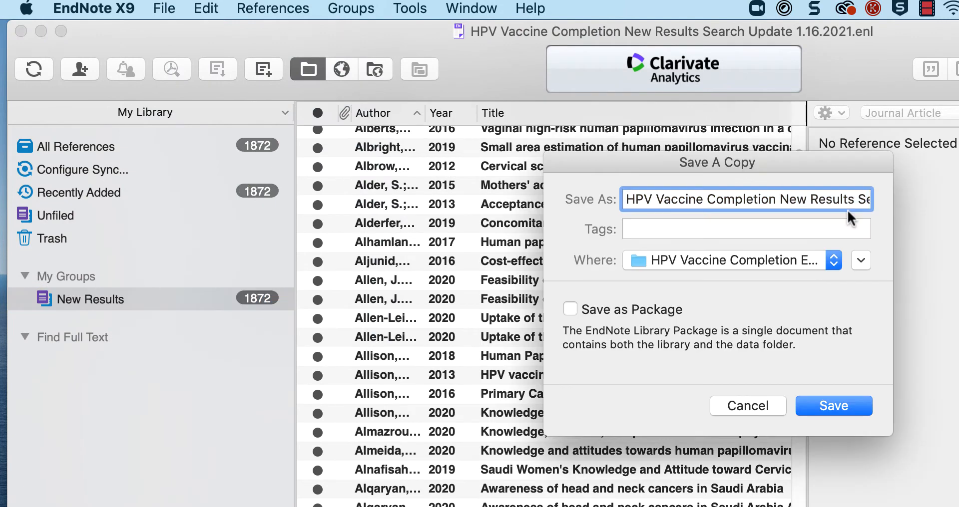
type("Dedupl")
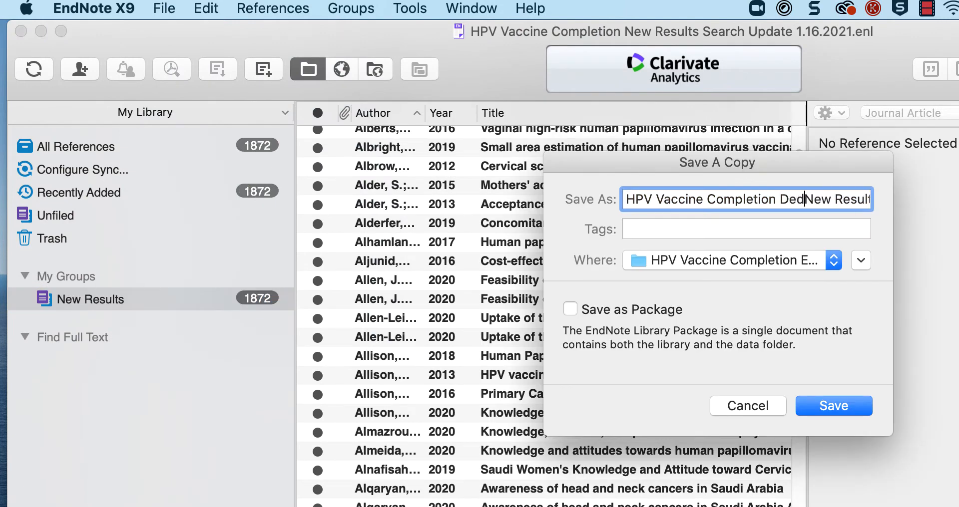
type("icated")
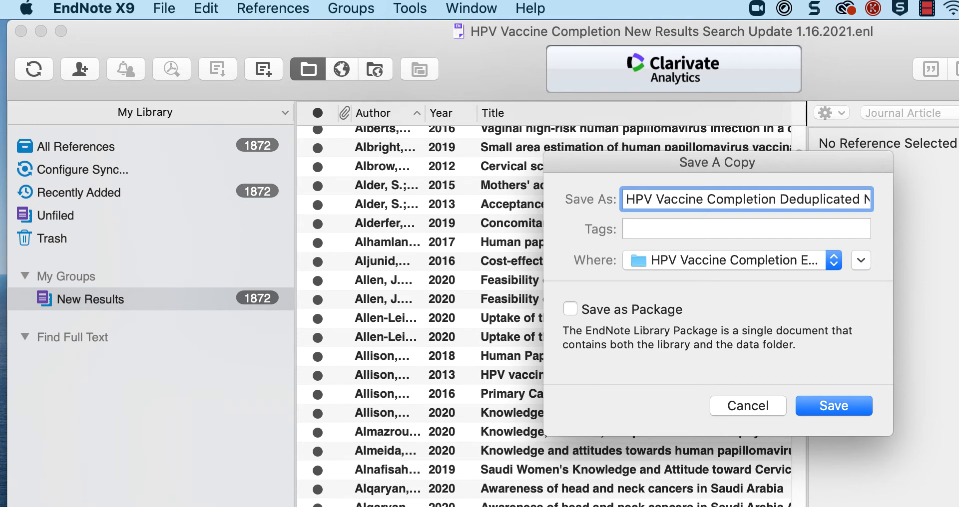
left_click(850, 405)
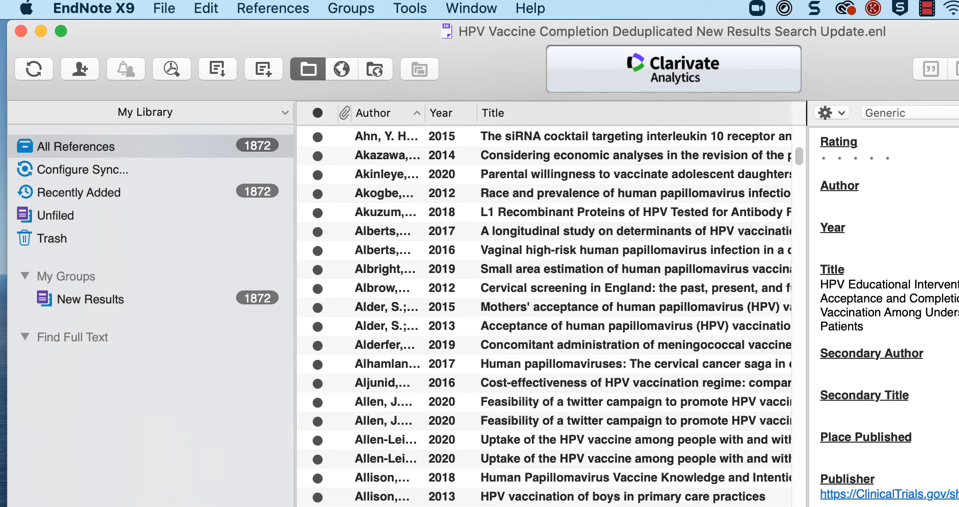
- Export all references of the deduplicated library copy as the XML file "HPV Vaccine Completion Deduplicated New Results Search Update"
left_click(618, 402)
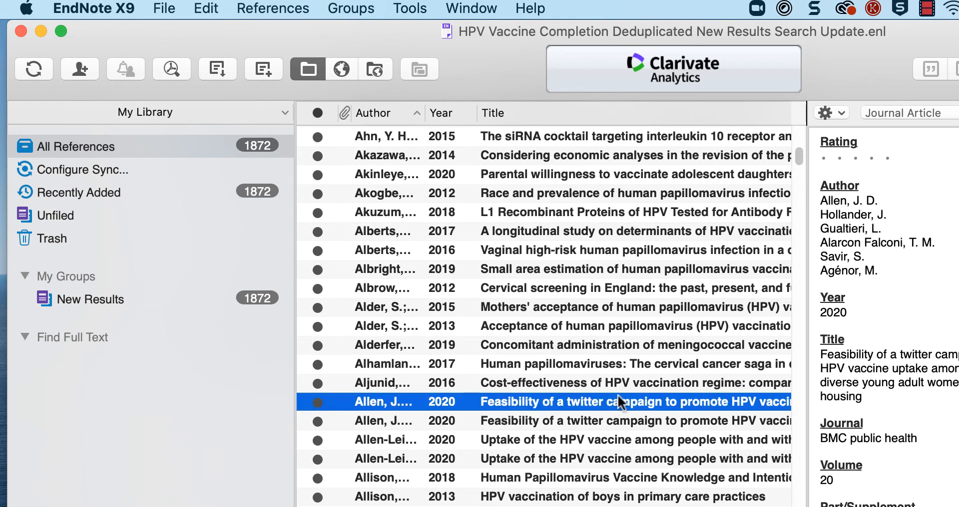
key("super+a")
left_click(157, 9)
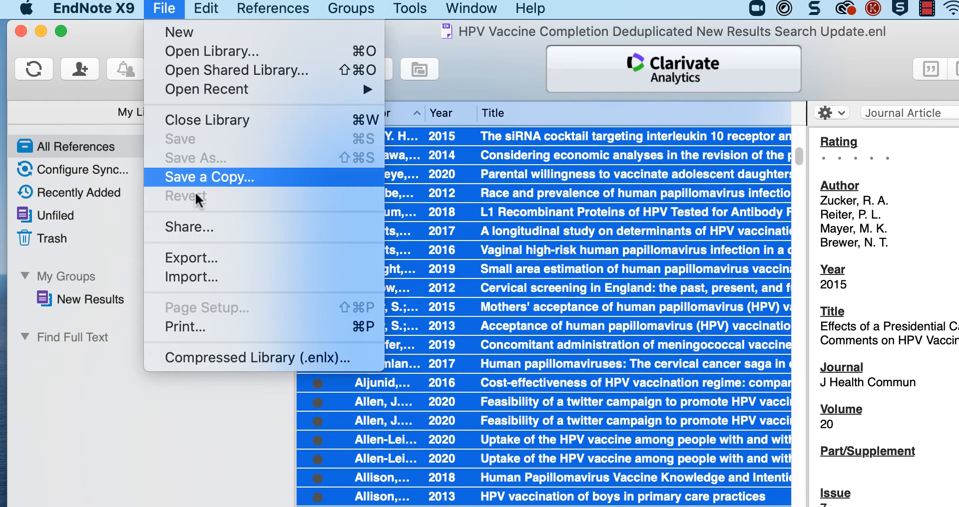
left_click(193, 257)
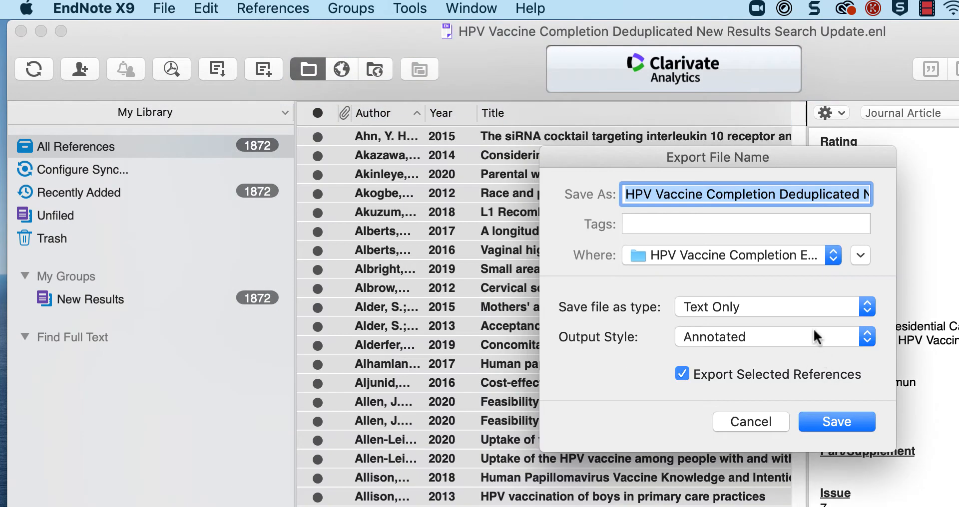
left_click(811, 307)
left_click(750, 360)
left_click(845, 421)
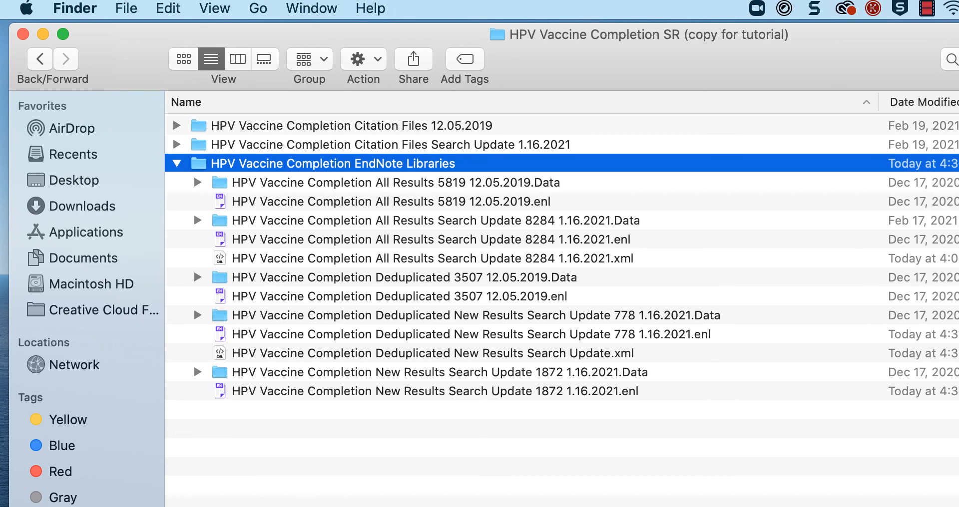
- Switch to Chrome
key("super+Tab")
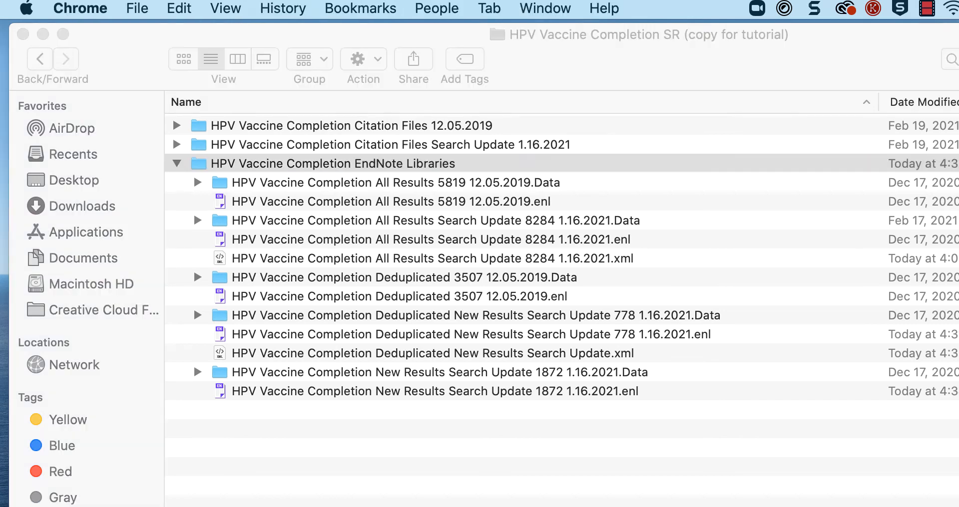